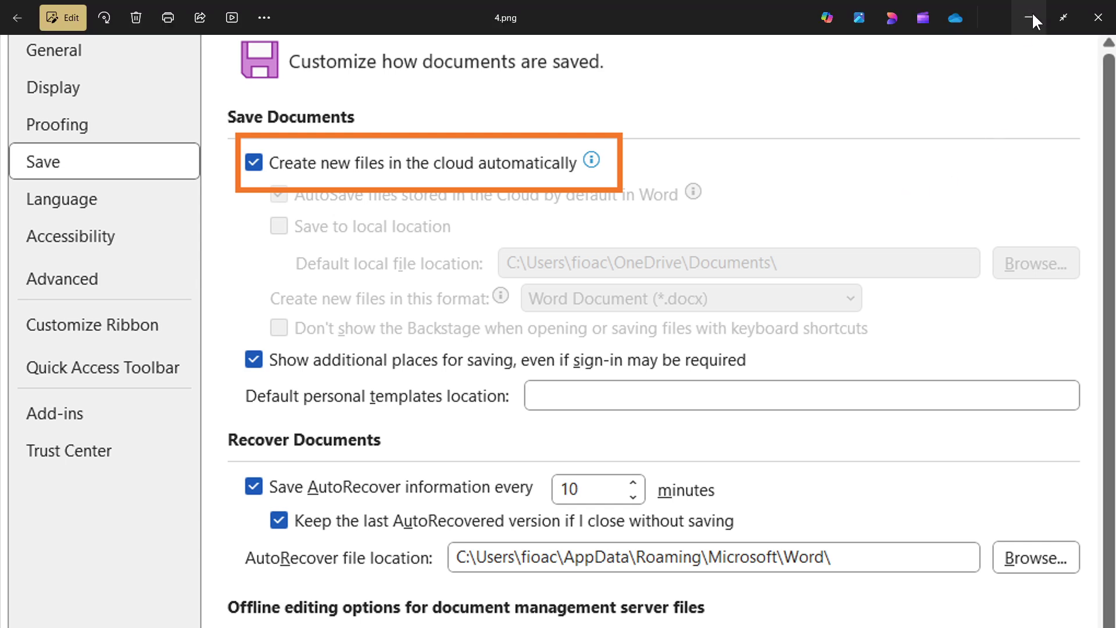
Step: Minimize the Photos viewer to reveal the misty fjord desktop wallpaper
click(1021, 11)
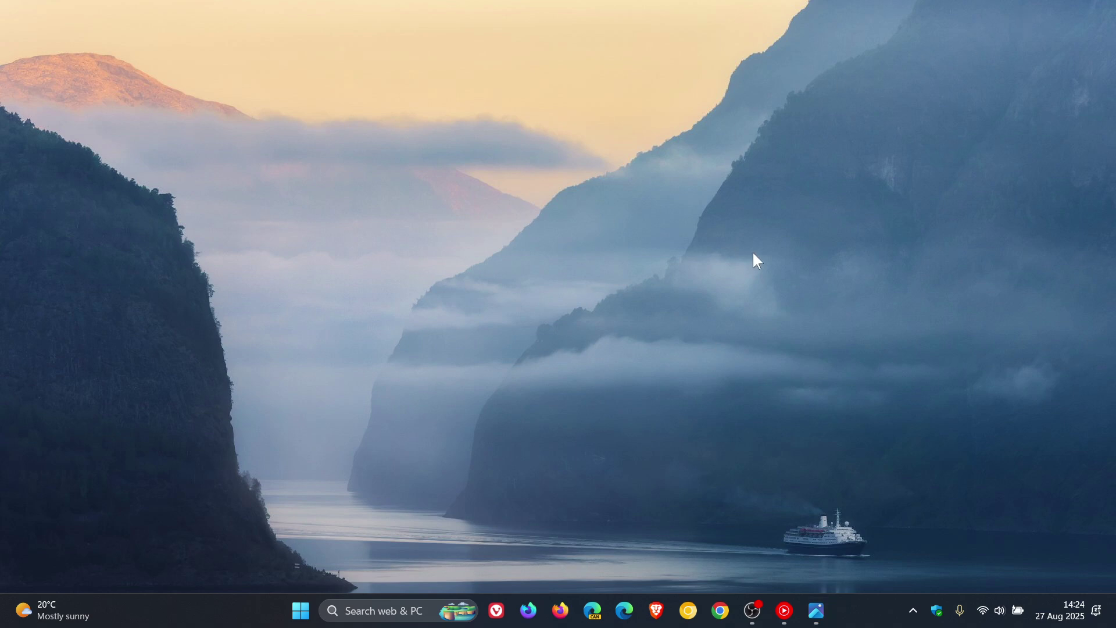